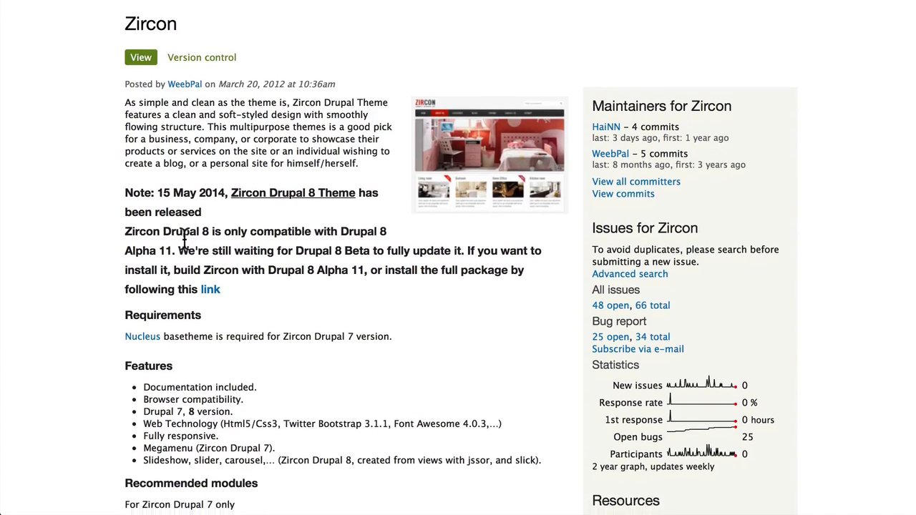
Step: Copy the download link of the Zircon 8.x-0.x-dev tar.gz development release
{"action": "scroll", "coordinate": [184, 240], "scroll_direction": "down", "scroll_amount": 7}
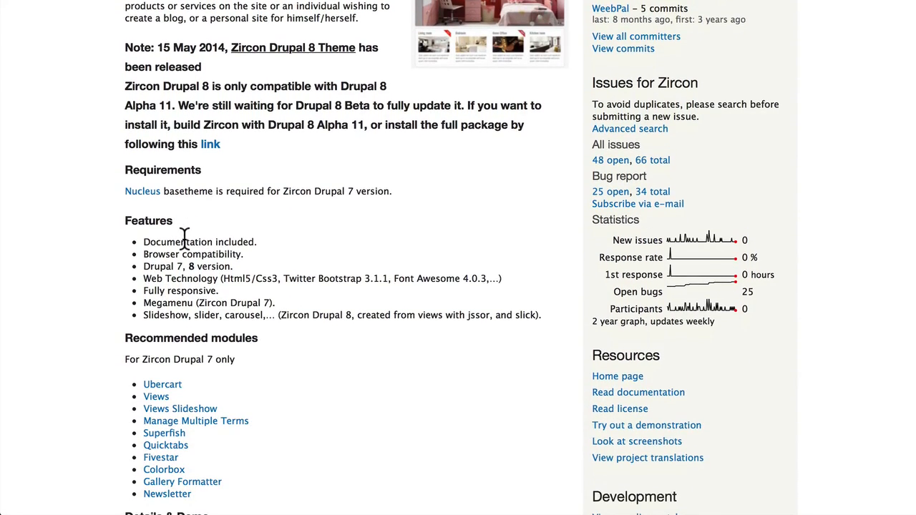
{"action": "scroll", "coordinate": [184, 240], "scroll_direction": "down", "scroll_amount": 5}
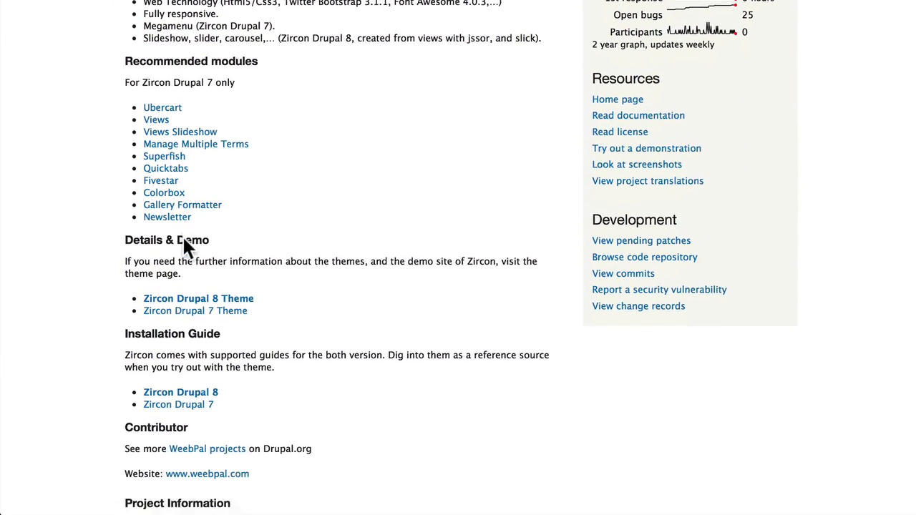
{"action": "scroll", "coordinate": [184, 240], "scroll_direction": "down", "scroll_amount": 8}
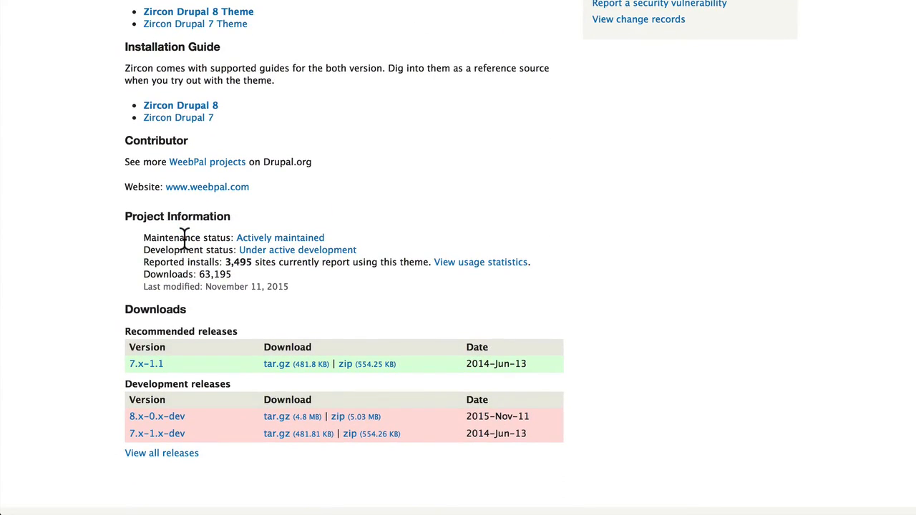
{"action": "scroll", "coordinate": [184, 240], "scroll_direction": "down", "scroll_amount": 4}
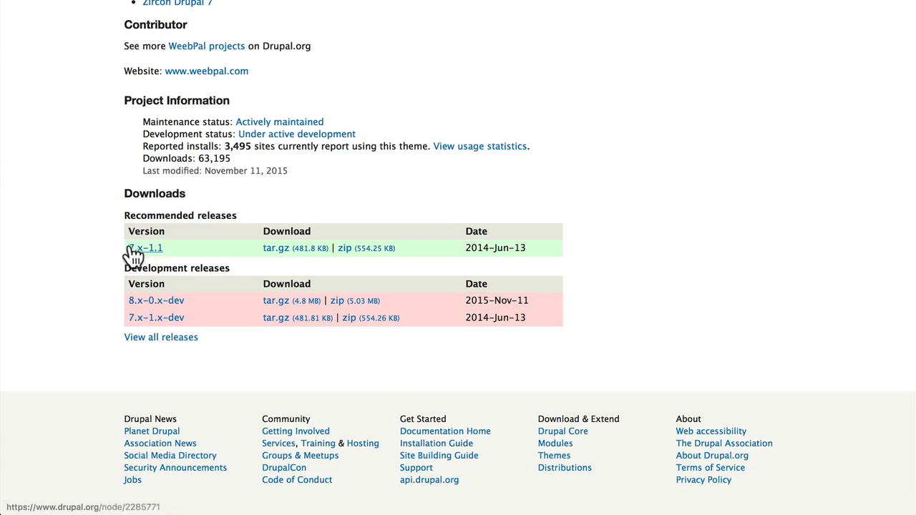
{"action": "right_click", "coordinate": [285, 302]}
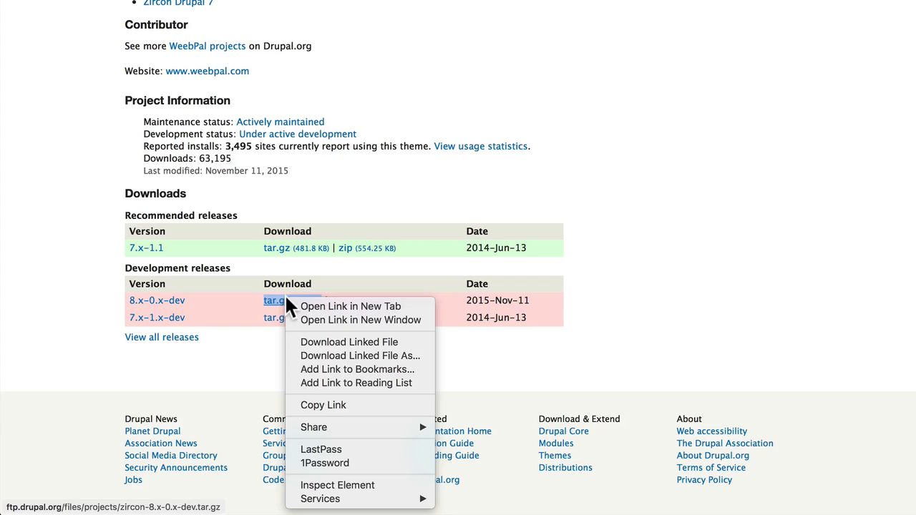
{"action": "left_click", "coordinate": [316, 405]}
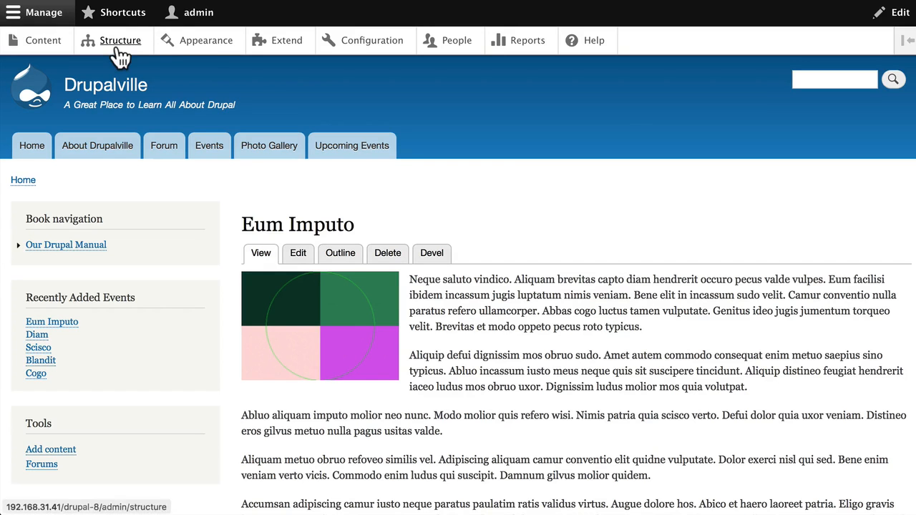
Step: On the Drupalville site, install a new theme from the copied Zircon archive URL
{"action": "left_click", "coordinate": [200, 43]}
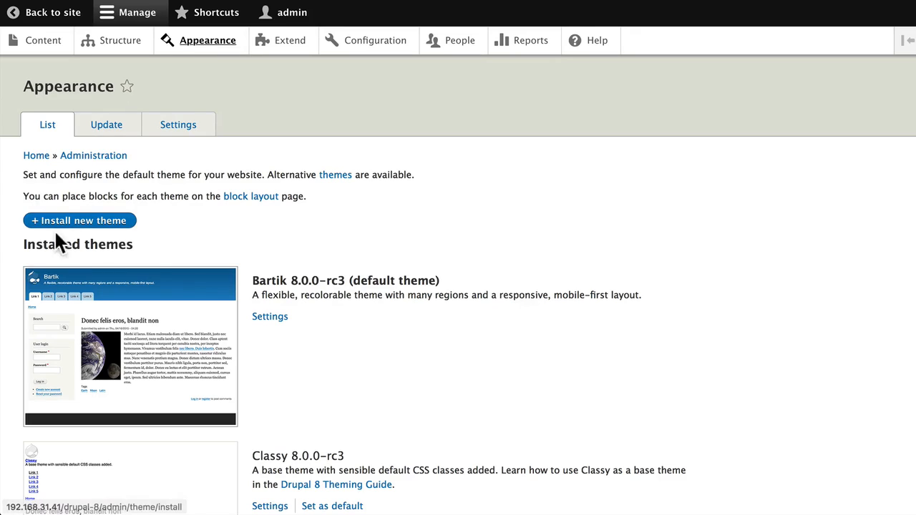
{"action": "left_click", "coordinate": [75, 224]}
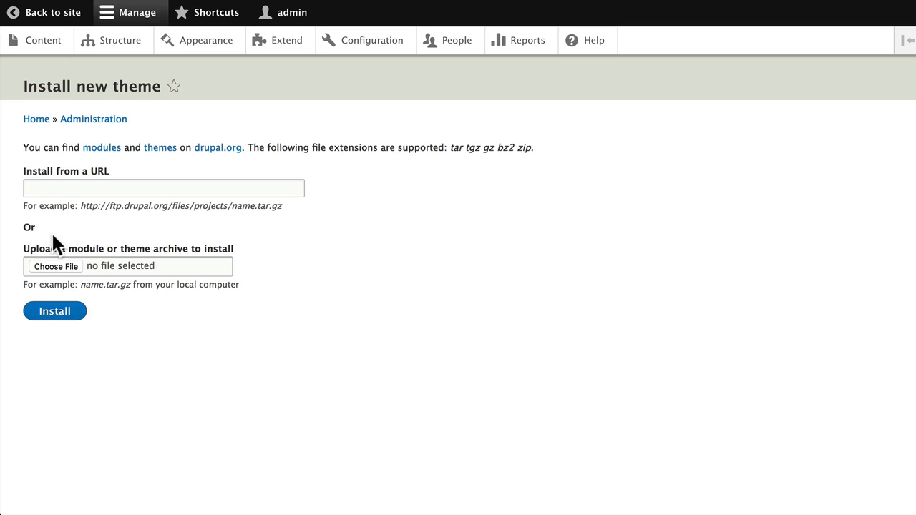
{"action": "right_click", "coordinate": [63, 188]}
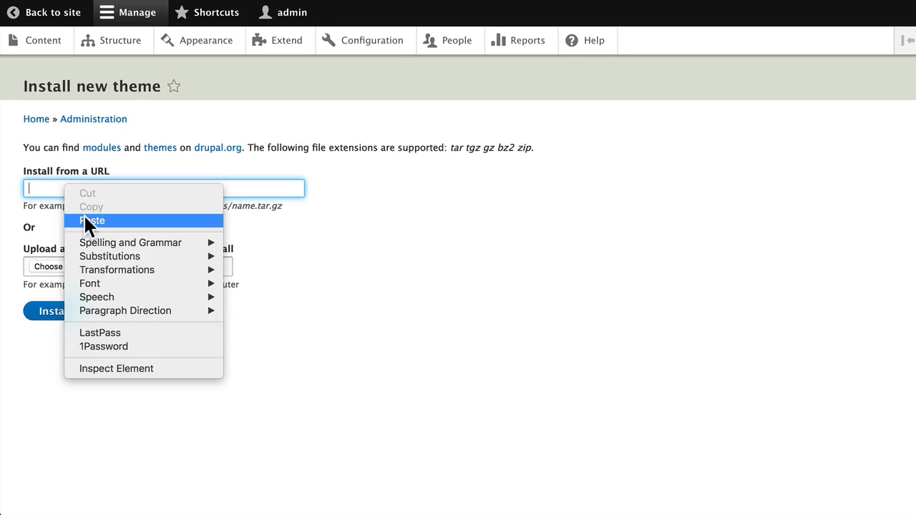
{"action": "left_click", "coordinate": [83, 213]}
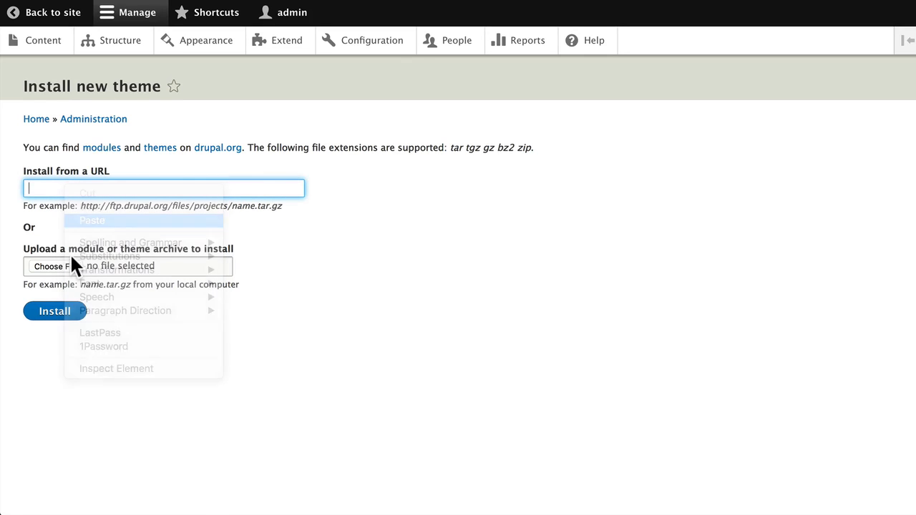
{"action": "left_click", "coordinate": [54, 318]}
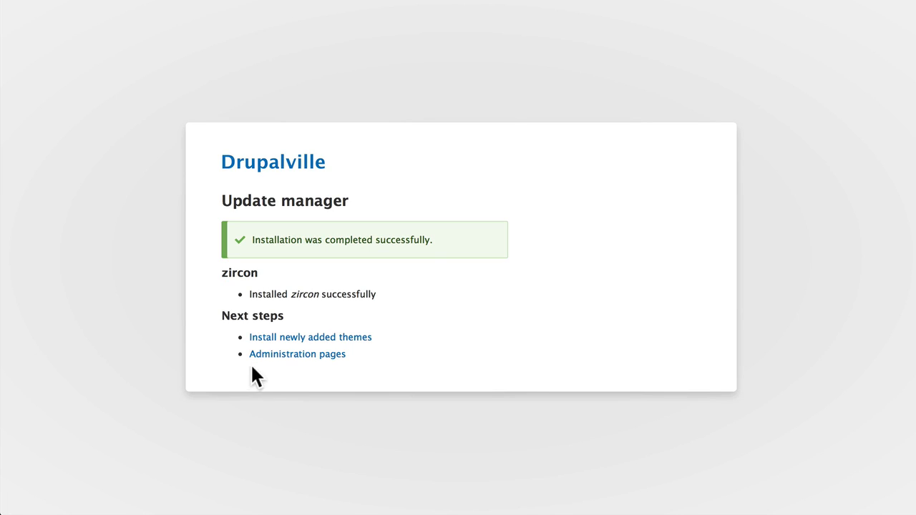
Step: Install the newly added Zircon 8.x-0.0-rc1+0-dev theme and set it as the site's default
{"action": "left_click", "coordinate": [313, 338]}
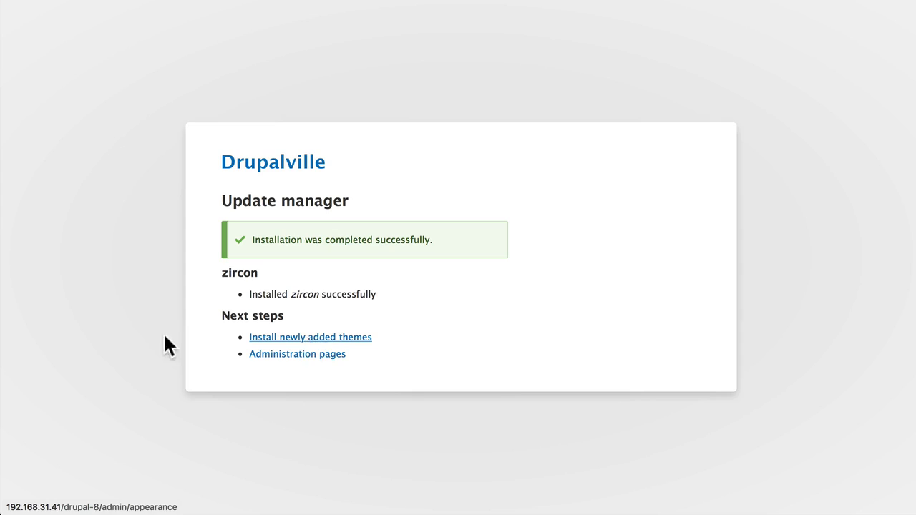
{"action": "scroll", "coordinate": [136, 344], "scroll_direction": "down", "scroll_amount": 5}
{"action": "scroll", "coordinate": [136, 342], "scroll_direction": "down", "scroll_amount": 10}
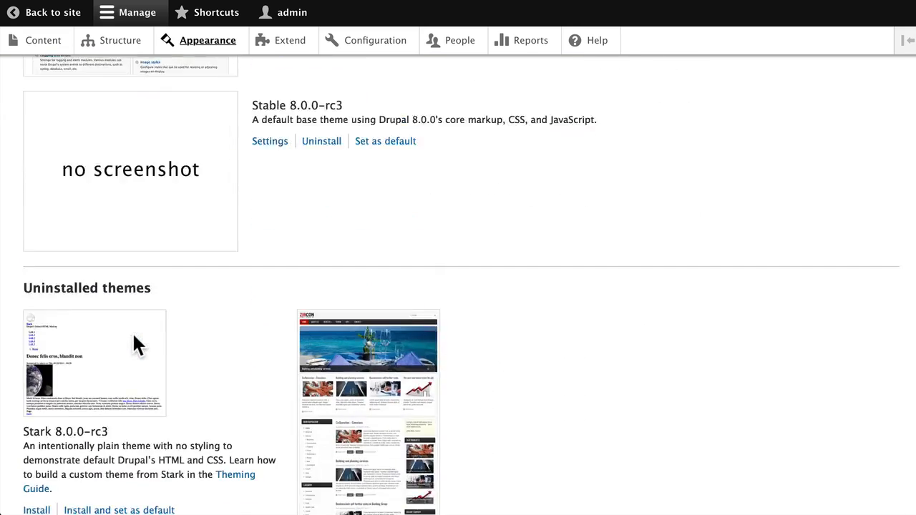
{"action": "scroll", "coordinate": [132, 332], "scroll_direction": "down", "scroll_amount": 2}
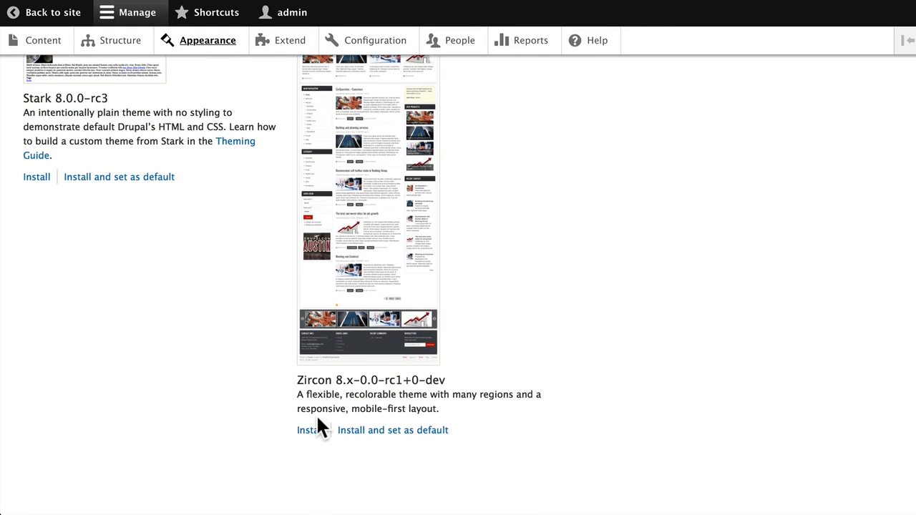
{"action": "left_click", "coordinate": [360, 436]}
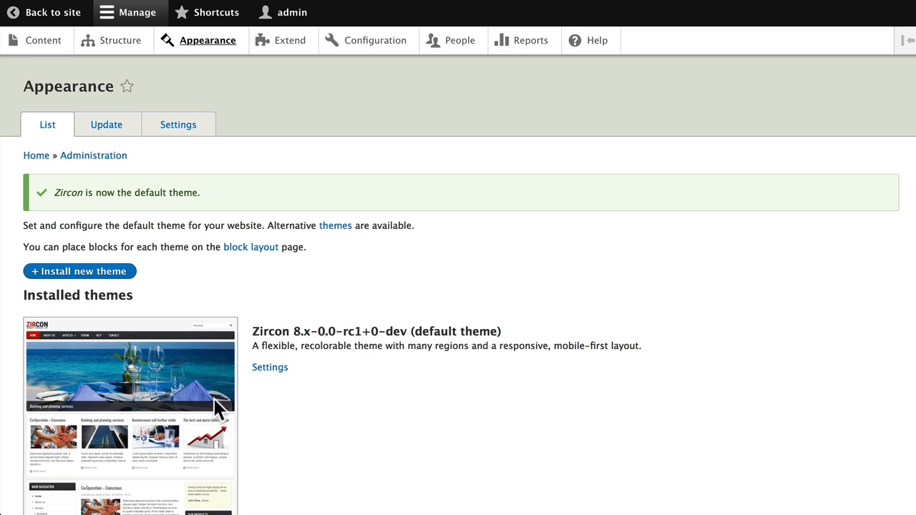
Step: Review the Zircon theme settings and the global appearance settings, and save the Zircon configuration
{"action": "left_click", "coordinate": [272, 369]}
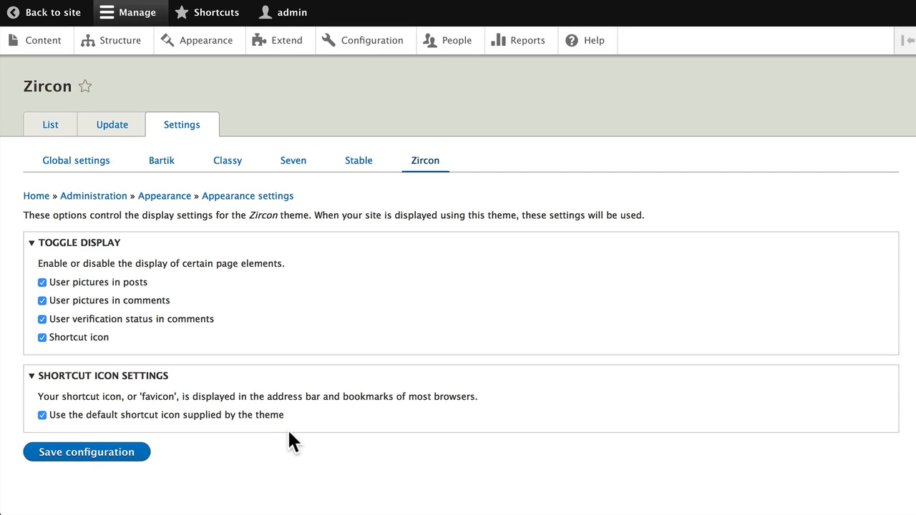
{"action": "scroll", "coordinate": [75, 281], "scroll_direction": "down", "scroll_amount": 1}
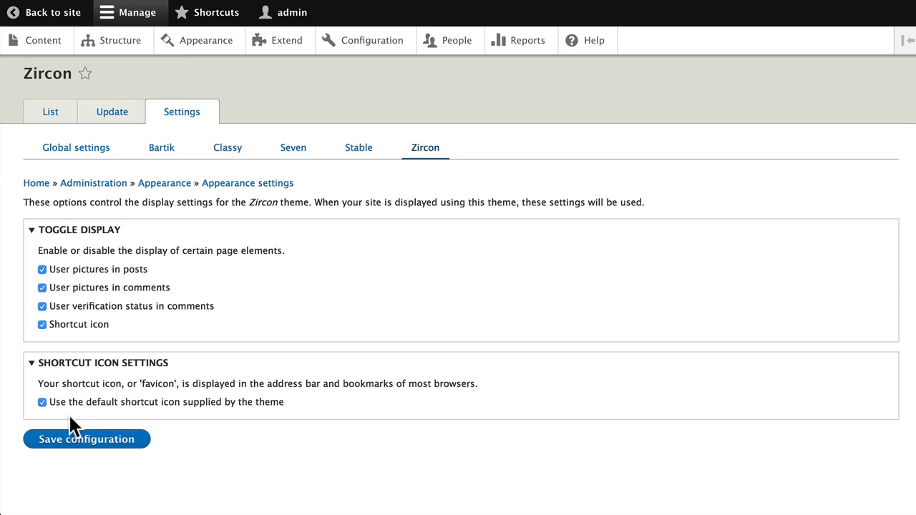
{"action": "scroll", "coordinate": [170, 409], "scroll_direction": "up", "scroll_amount": 1}
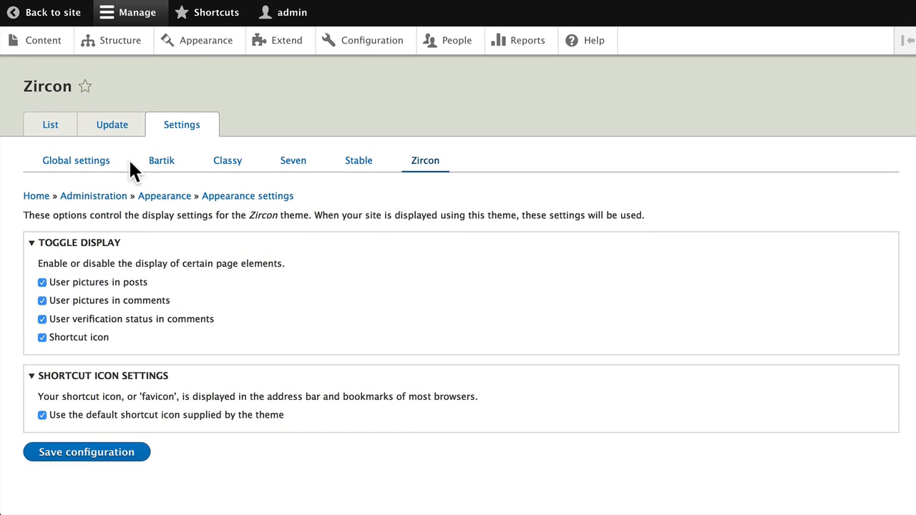
{"action": "left_click", "coordinate": [63, 165]}
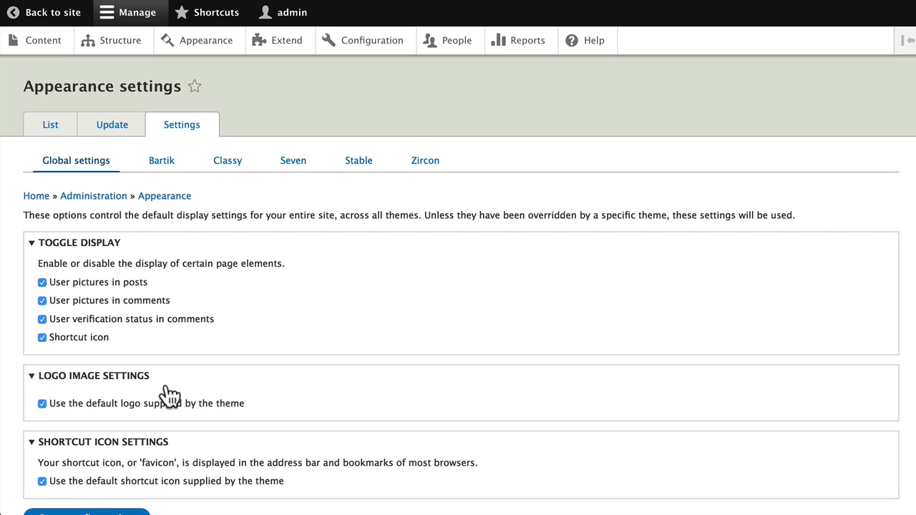
{"action": "left_click", "coordinate": [421, 165]}
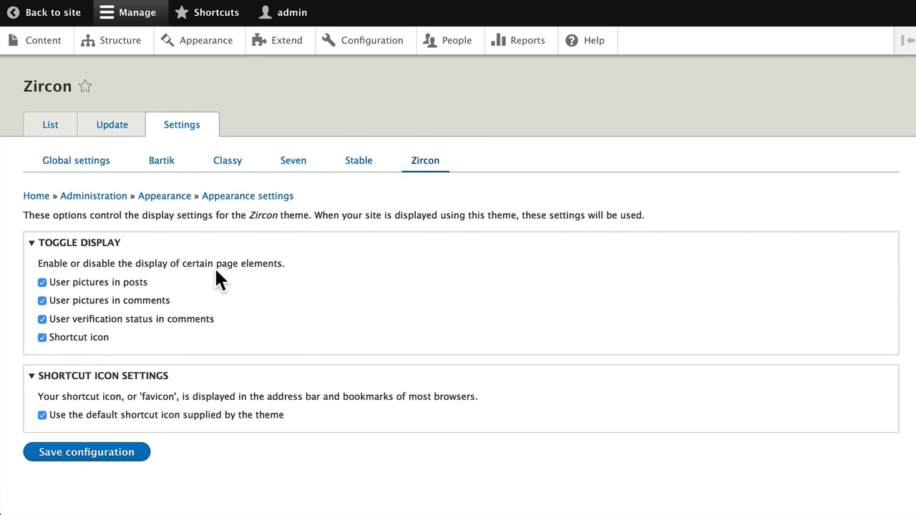
{"action": "left_click", "coordinate": [83, 436]}
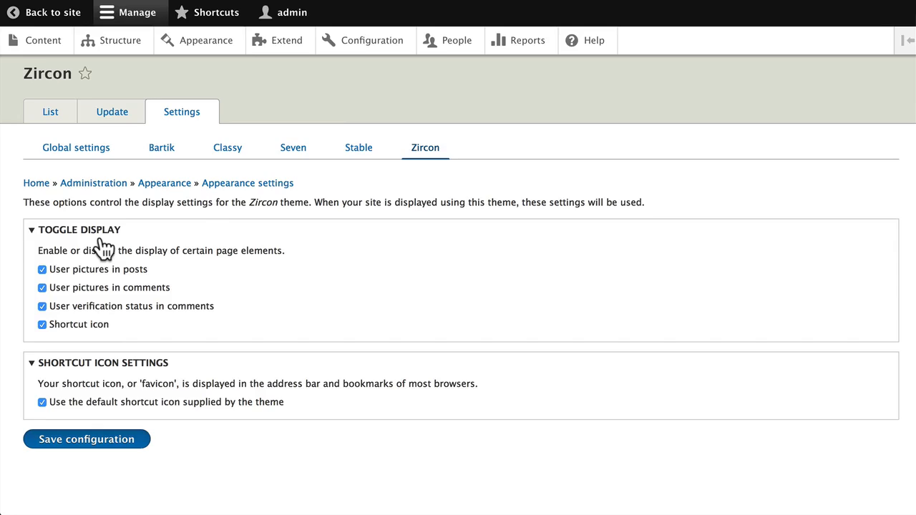
Step: Open the block layout and examine the block region demonstration for the Zircon theme, and exit it
{"action": "left_click", "coordinate": [53, 12]}
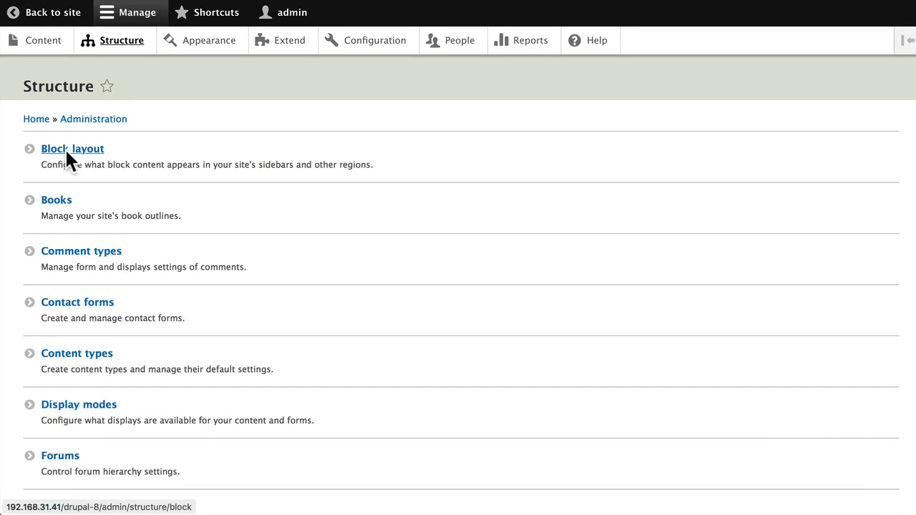
{"action": "left_click", "coordinate": [6, 151]}
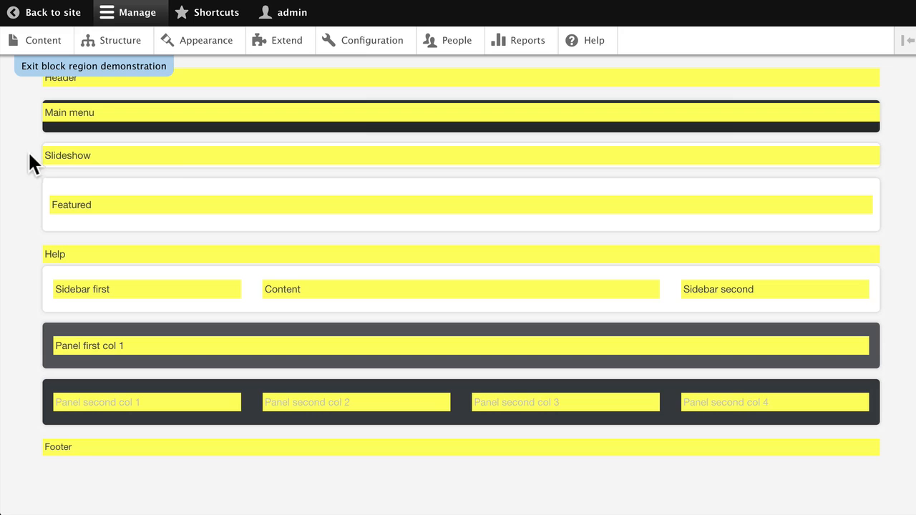
{"action": "scroll", "coordinate": [176, 150], "scroll_direction": "up", "scroll_amount": 1}
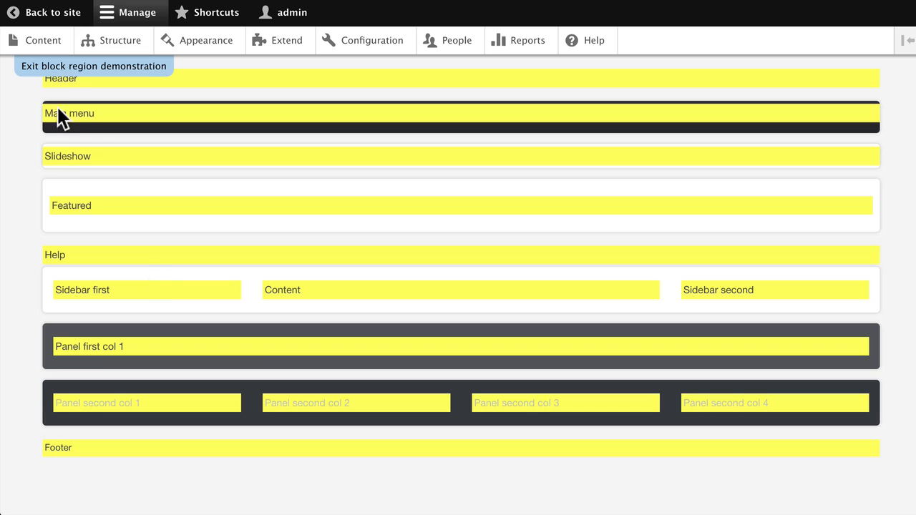
{"action": "left_click", "coordinate": [80, 66]}
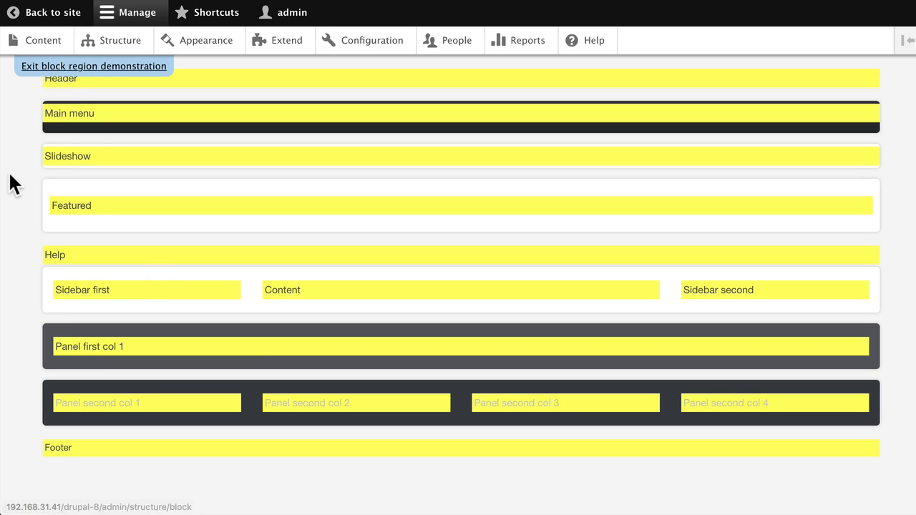
Step: Move the Powered by Drupal, Status messages and Footer menu blocks out of the Header region, assigning Status messages to Messages
{"action": "scroll", "coordinate": [10, 192], "scroll_direction": "down", "scroll_amount": 4}
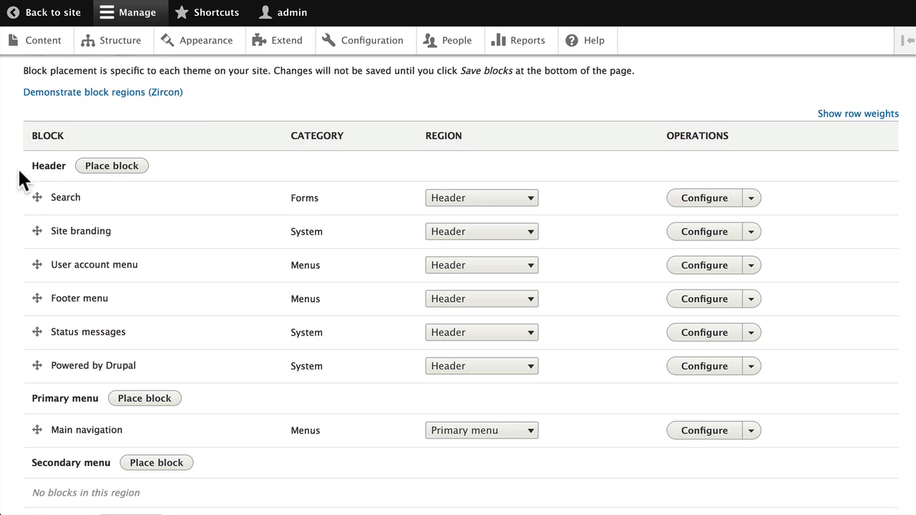
{"action": "scroll", "coordinate": [34, 355], "scroll_direction": "up", "scroll_amount": 1}
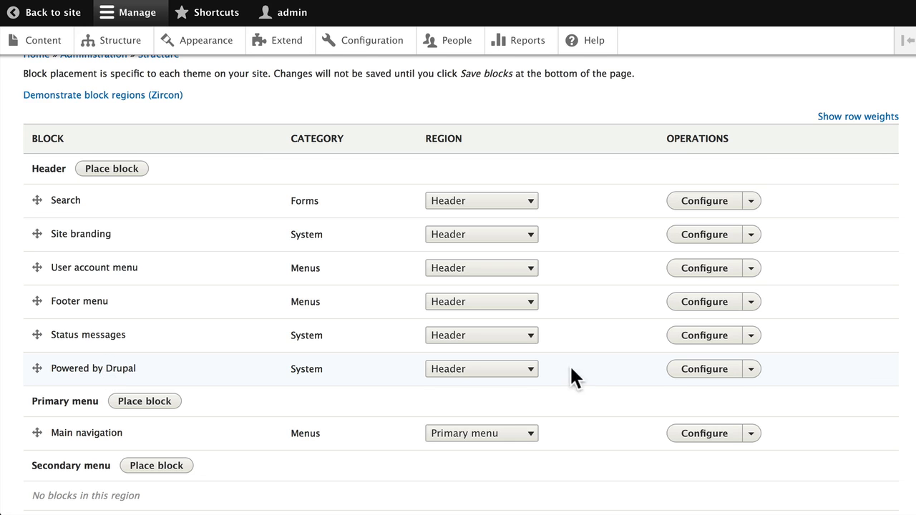
{"action": "left_click", "coordinate": [530, 371]}
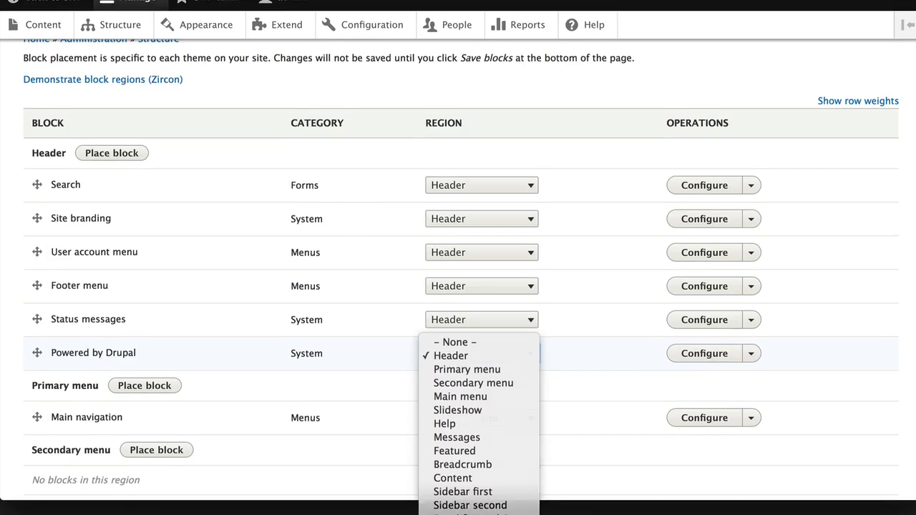
{"action": "left_click", "coordinate": [466, 511]}
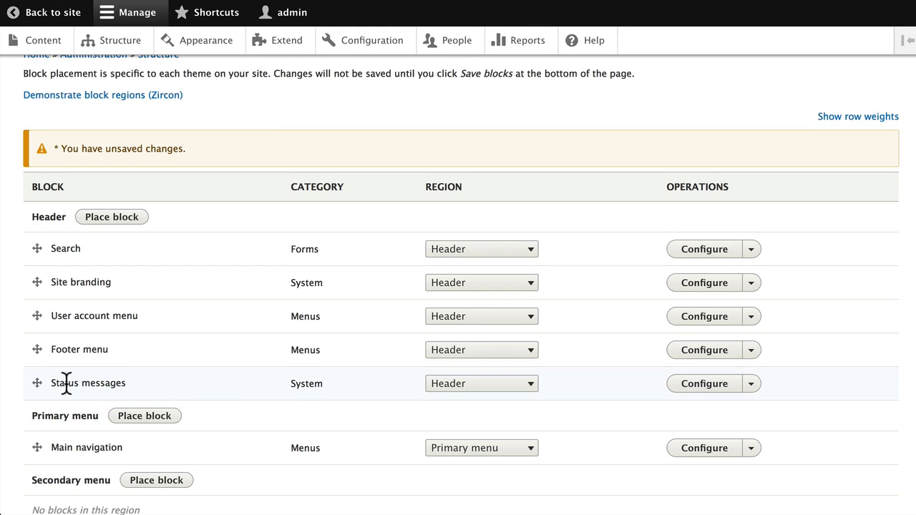
{"action": "left_click", "coordinate": [523, 384]}
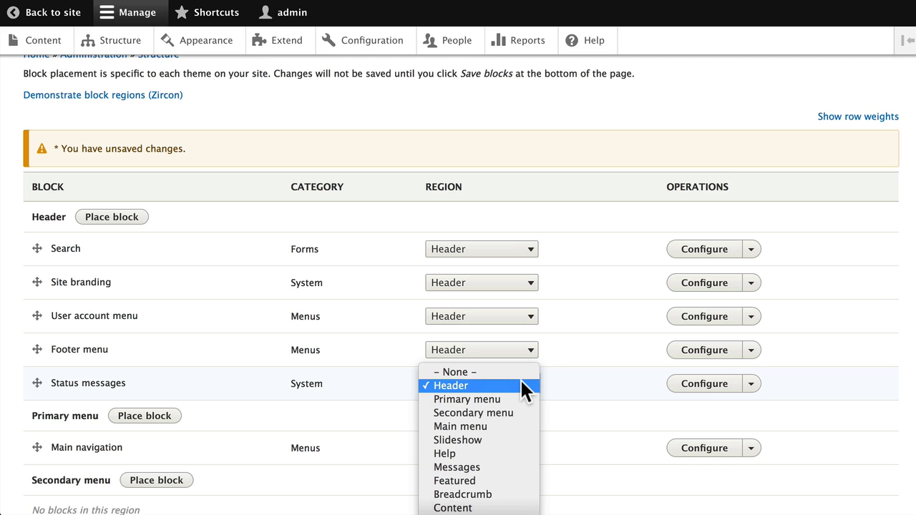
{"action": "left_click", "coordinate": [440, 466]}
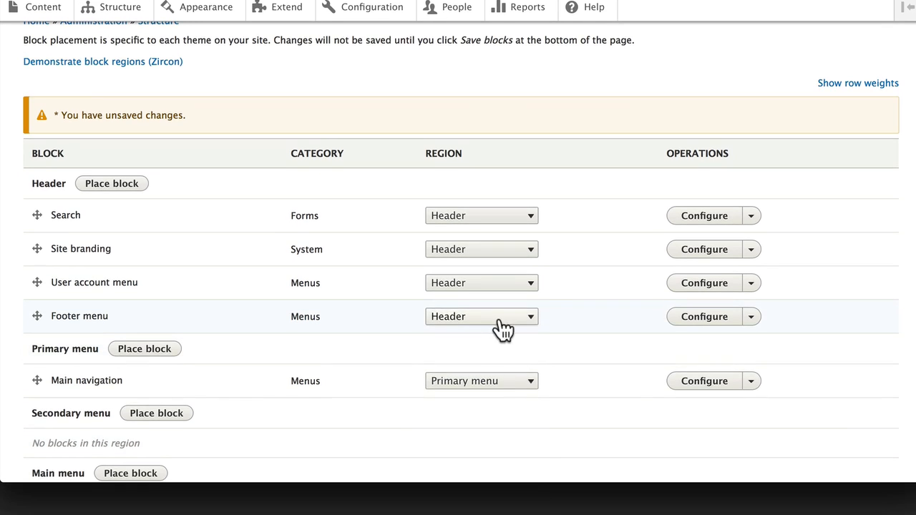
{"action": "left_click", "coordinate": [499, 350]}
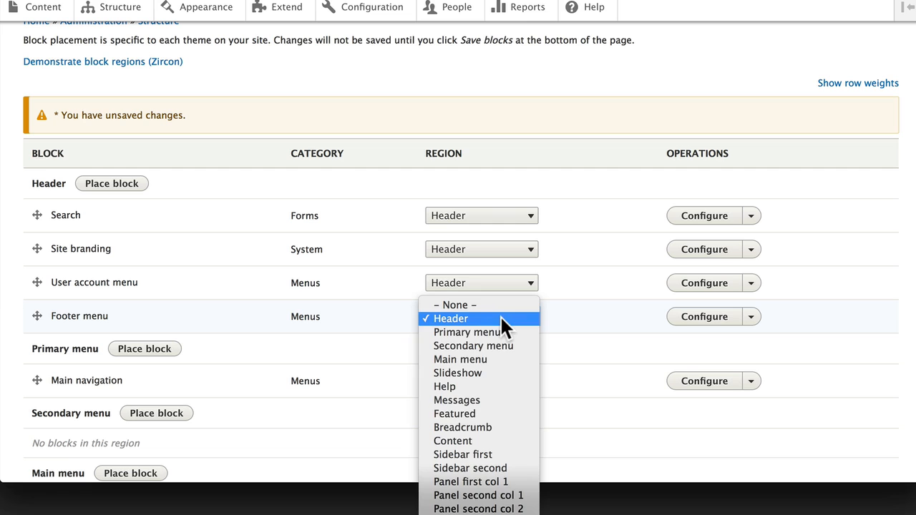
{"action": "left_click", "coordinate": [416, 494]}
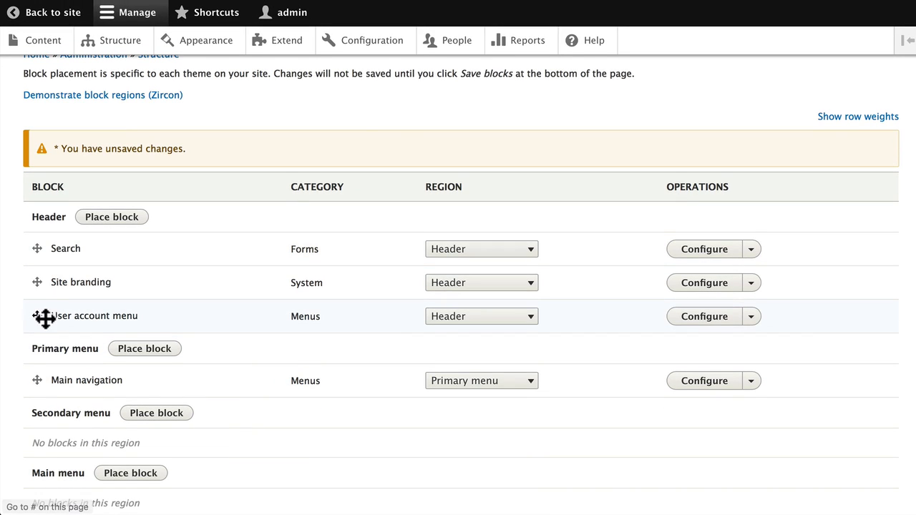
Step: Save the rearranged block placements for the Zircon theme and return to the site to check the page
{"action": "scroll", "coordinate": [43, 318], "scroll_direction": "down", "scroll_amount": 4}
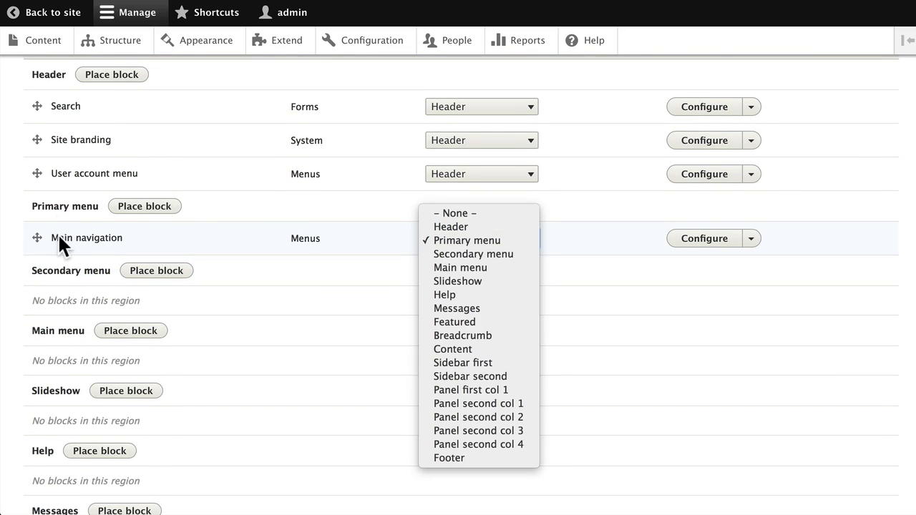
{"action": "left_click", "coordinate": [58, 234]}
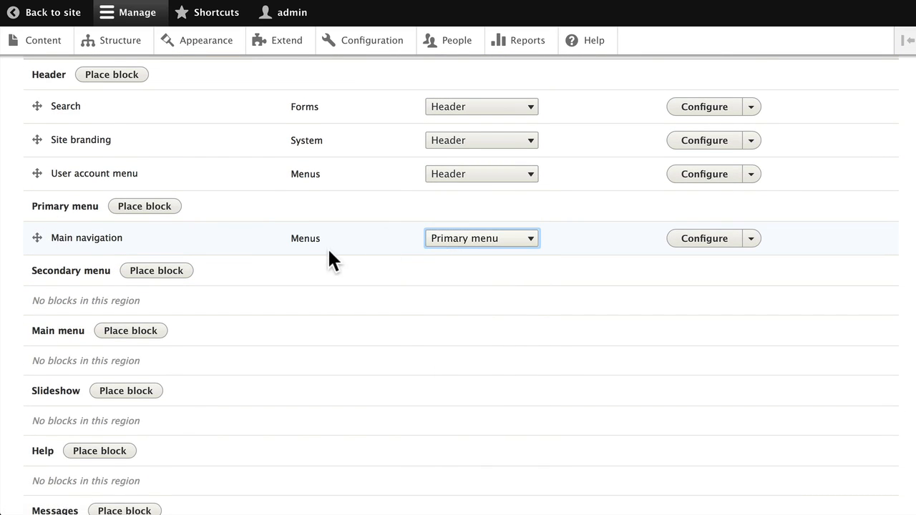
{"action": "scroll", "coordinate": [327, 247], "scroll_direction": "down", "scroll_amount": 15}
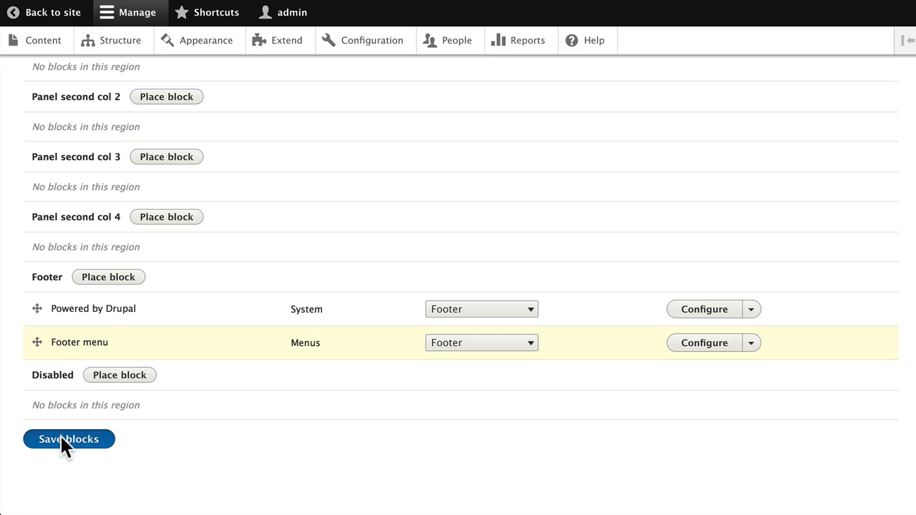
{"action": "left_click", "coordinate": [60, 435]}
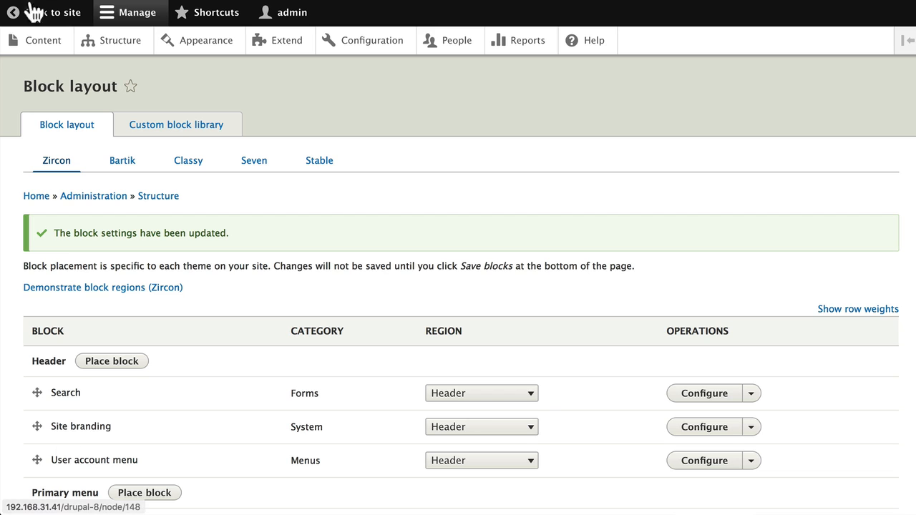
{"action": "left_click", "coordinate": [32, 13]}
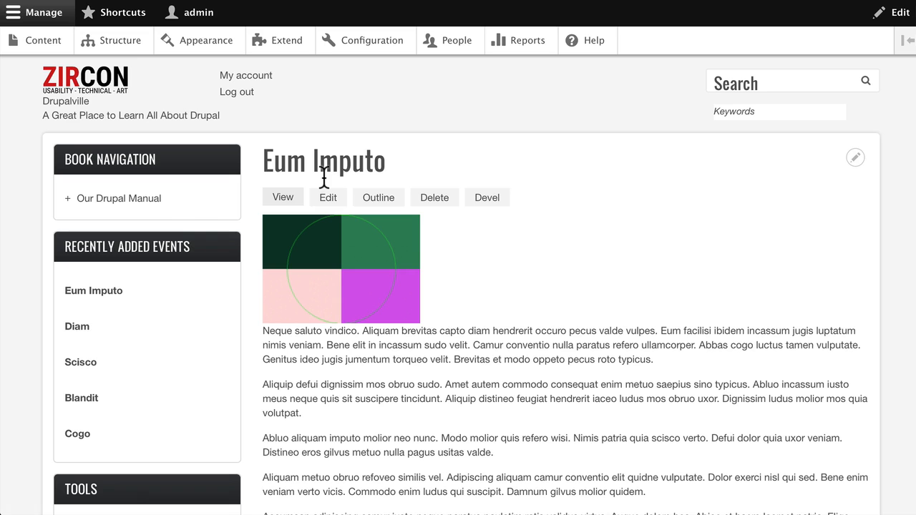
Step: Reopen the block layout and assign the Main navigation block to the Main menu region
{"action": "left_click", "coordinate": [115, 43]}
{"action": "left_click", "coordinate": [70, 152]}
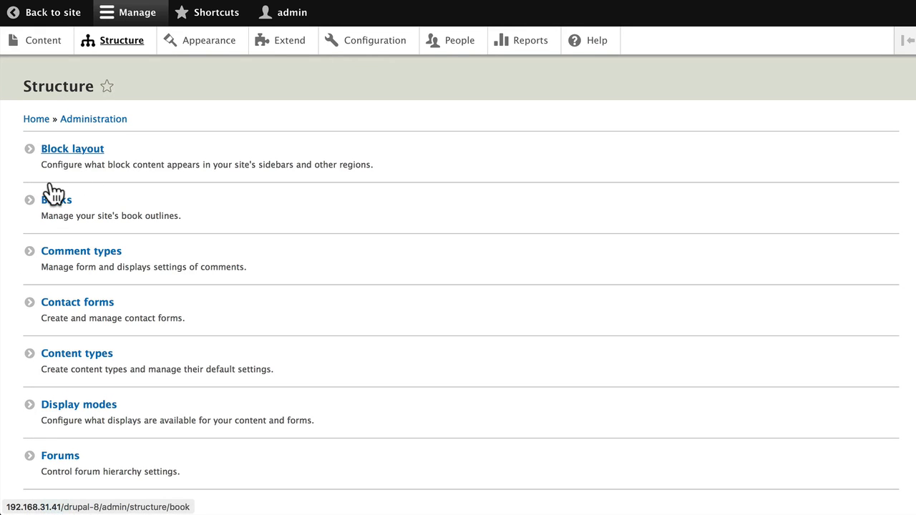
{"action": "scroll", "coordinate": [151, 383], "scroll_direction": "down", "scroll_amount": 3}
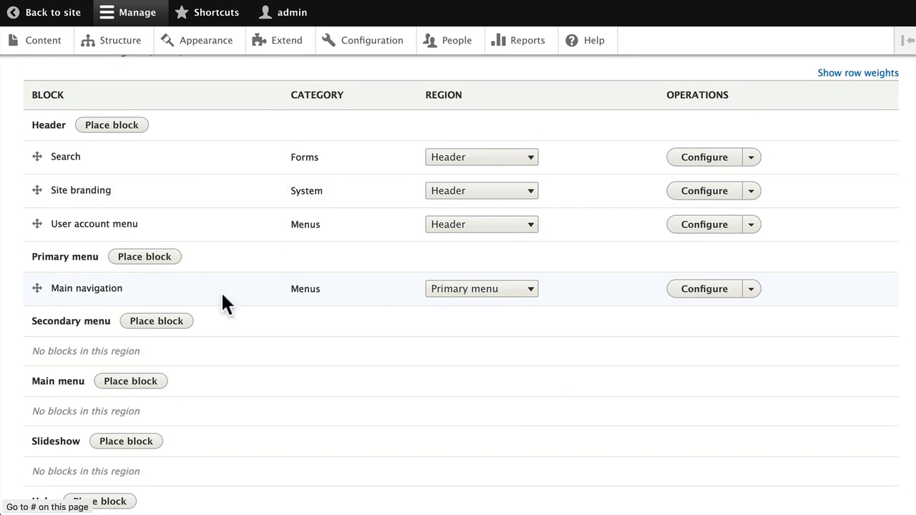
{"action": "left_click", "coordinate": [527, 290]}
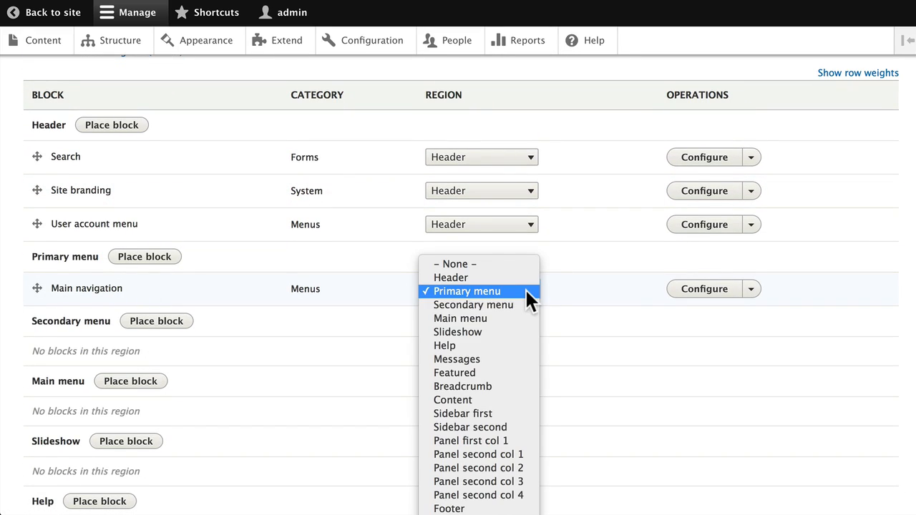
{"action": "left_click", "coordinate": [461, 318]}
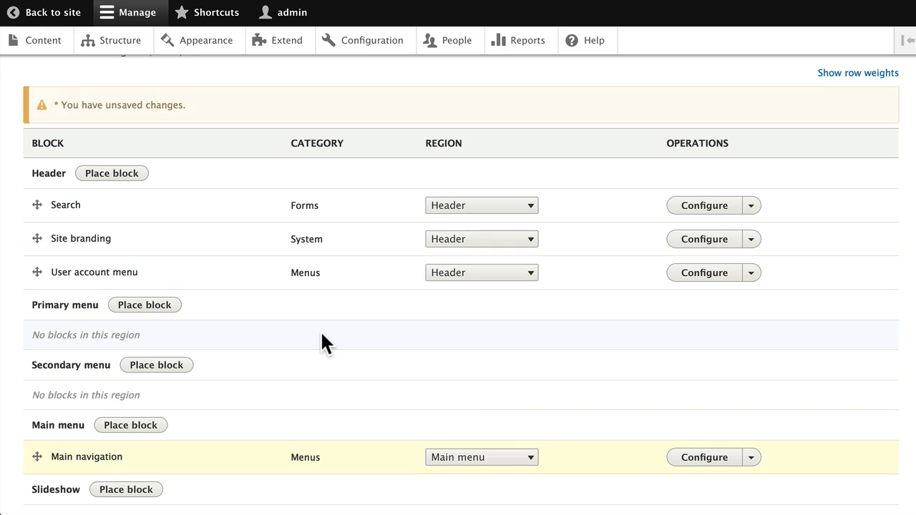
Step: Move the Help block out of the Content region into the Help region
{"action": "scroll", "coordinate": [322, 340], "scroll_direction": "down", "scroll_amount": 7}
{"action": "scroll", "coordinate": [321, 331], "scroll_direction": "down", "scroll_amount": 1}
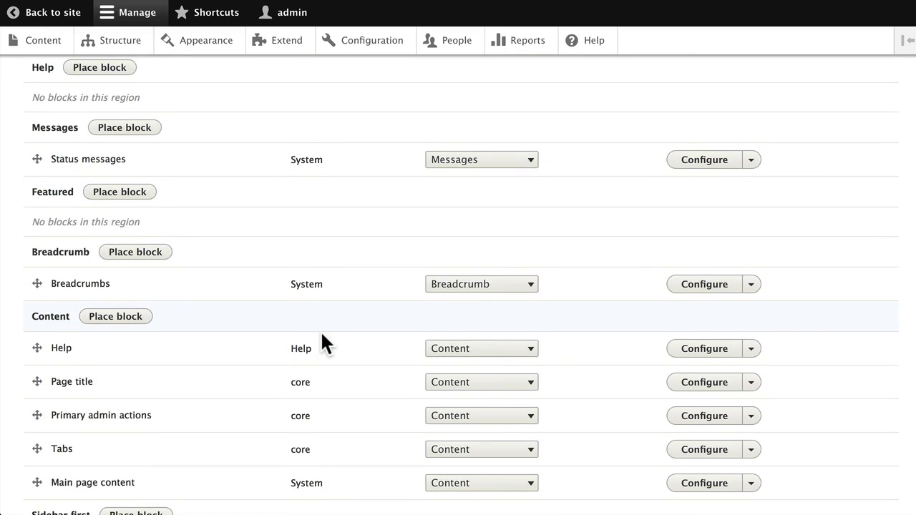
{"action": "scroll", "coordinate": [321, 331], "scroll_direction": "down", "scroll_amount": 3}
{"action": "scroll", "coordinate": [320, 340], "scroll_direction": "down", "scroll_amount": 2}
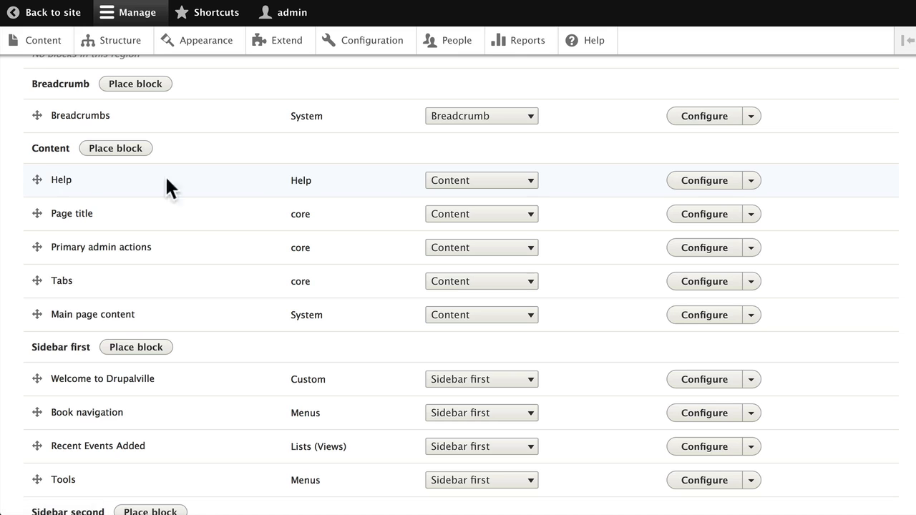
{"action": "left_click", "coordinate": [527, 184]}
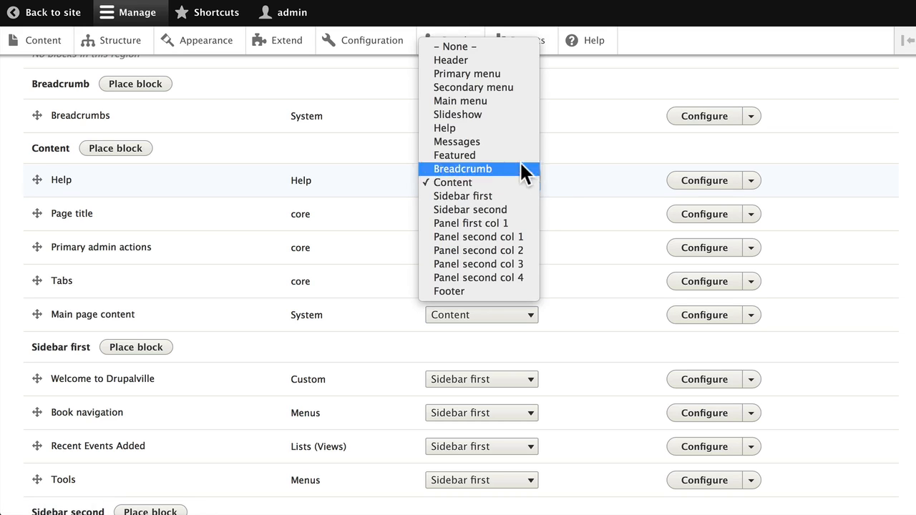
{"action": "left_click", "coordinate": [511, 129]}
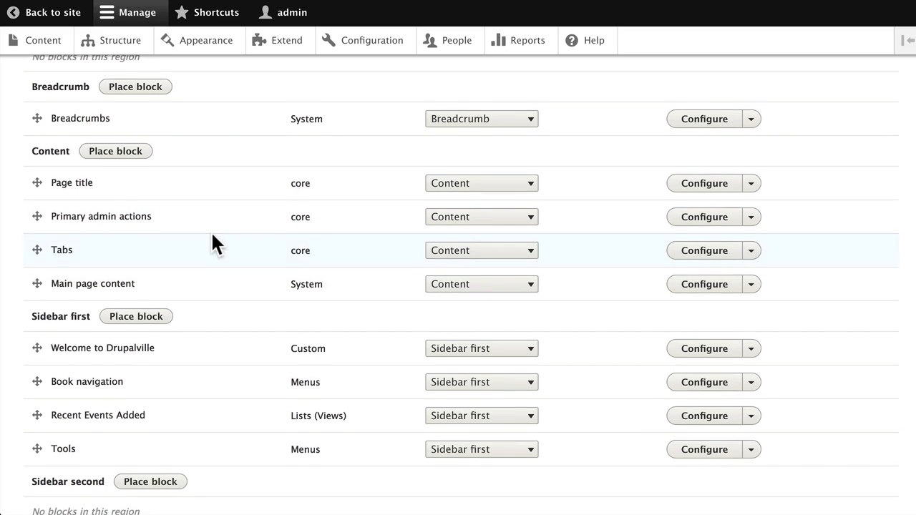
Step: Assign the Tools block to the Sidebar second region and save the block layout
{"action": "scroll", "coordinate": [213, 240], "scroll_direction": "down", "scroll_amount": 5}
{"action": "scroll", "coordinate": [213, 241], "scroll_direction": "down", "scroll_amount": 1}
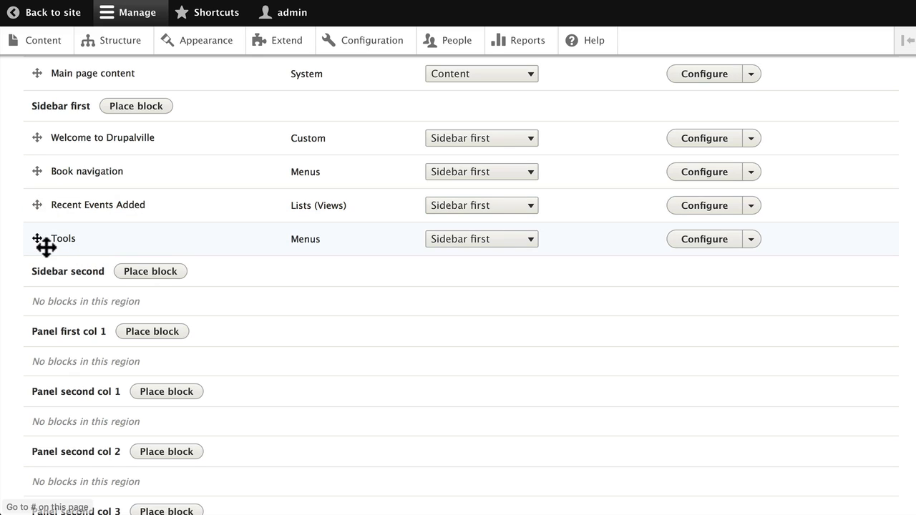
{"action": "left_click", "coordinate": [522, 242]}
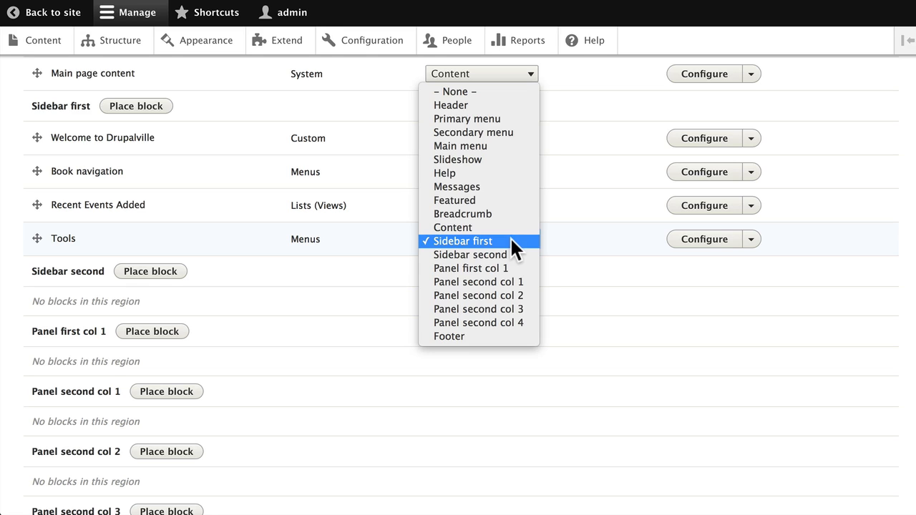
{"action": "left_click", "coordinate": [509, 251]}
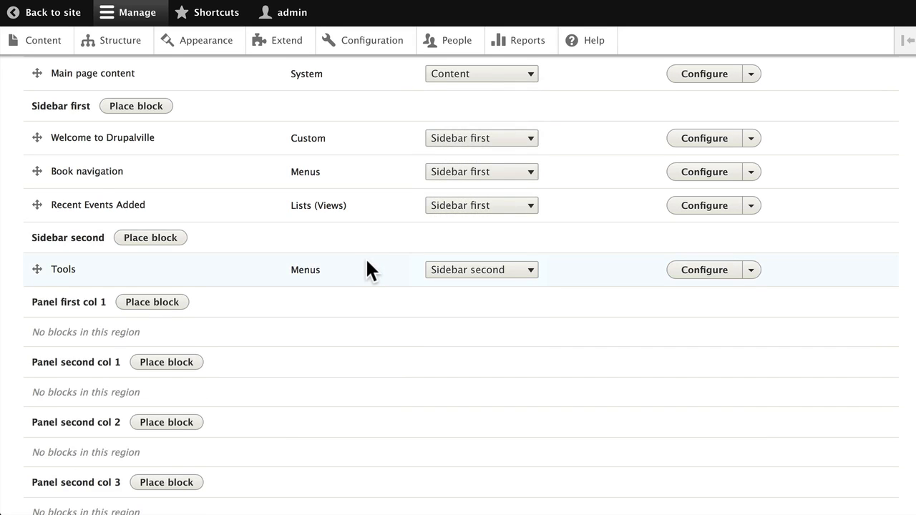
{"action": "scroll", "coordinate": [301, 266], "scroll_direction": "down", "scroll_amount": 3}
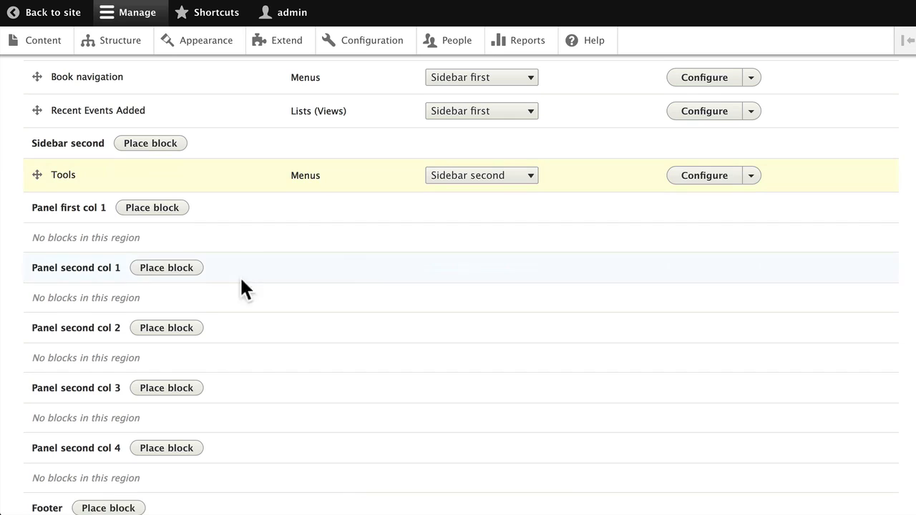
{"action": "scroll", "coordinate": [90, 342], "scroll_direction": "down", "scroll_amount": 3}
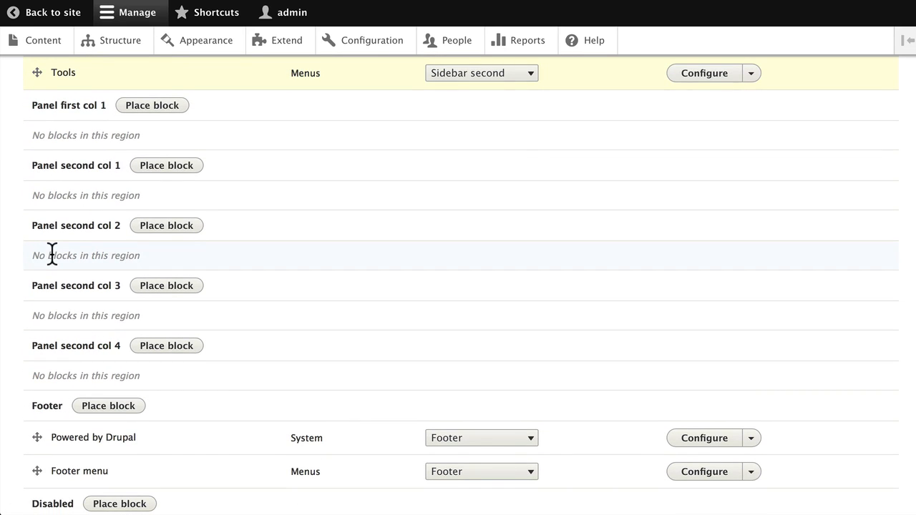
{"action": "scroll", "coordinate": [53, 255], "scroll_direction": "down", "scroll_amount": 4}
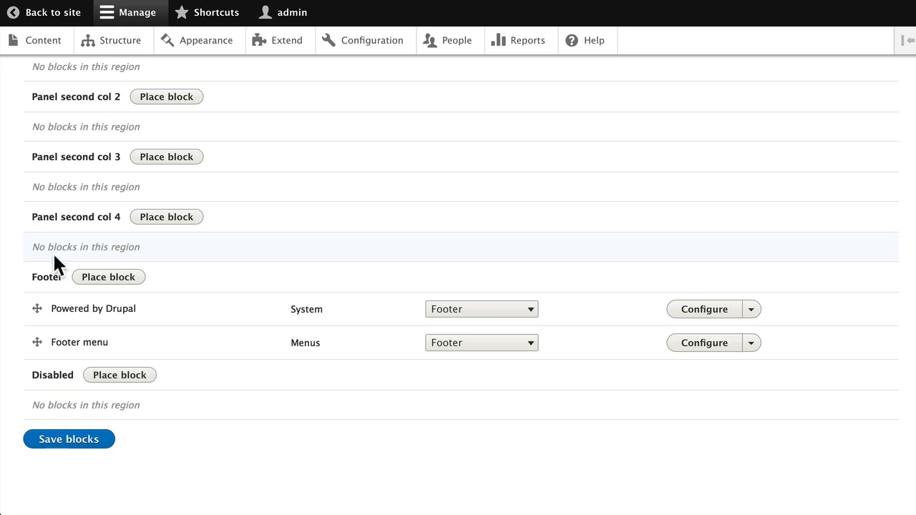
{"action": "left_click", "coordinate": [56, 443]}
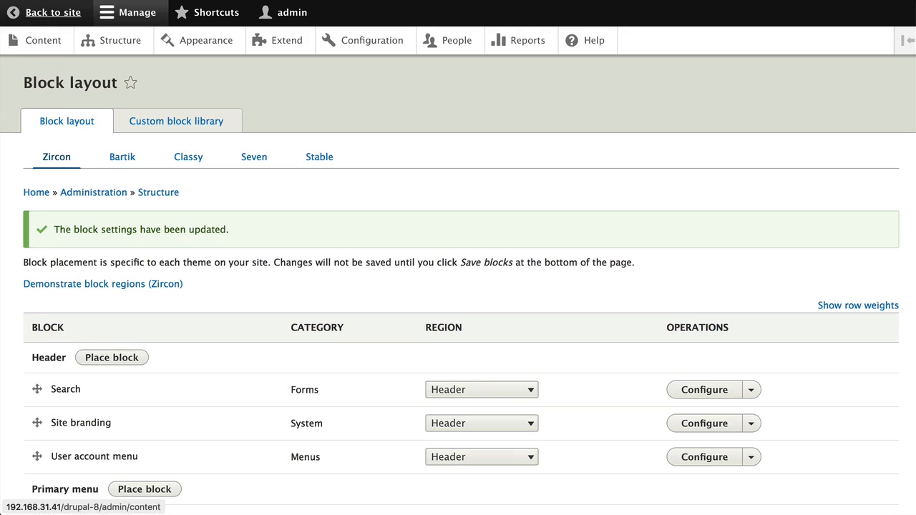
Step: Return to the site and examine the page's navigation bar, both sidebars, content and footer in the Zircon theme
{"action": "left_click", "coordinate": [43, 14]}
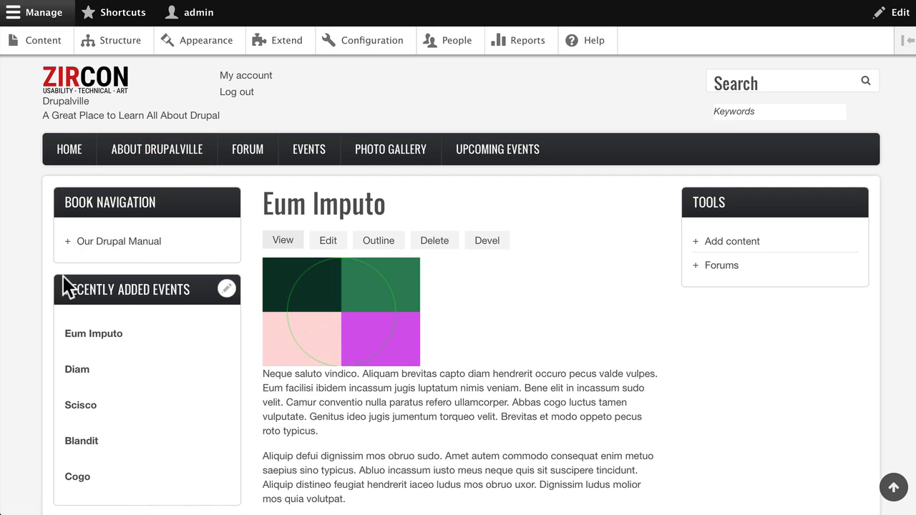
{"action": "scroll", "coordinate": [64, 283], "scroll_direction": "down", "scroll_amount": 2}
{"action": "scroll", "coordinate": [61, 272], "scroll_direction": "up", "scroll_amount": 2}
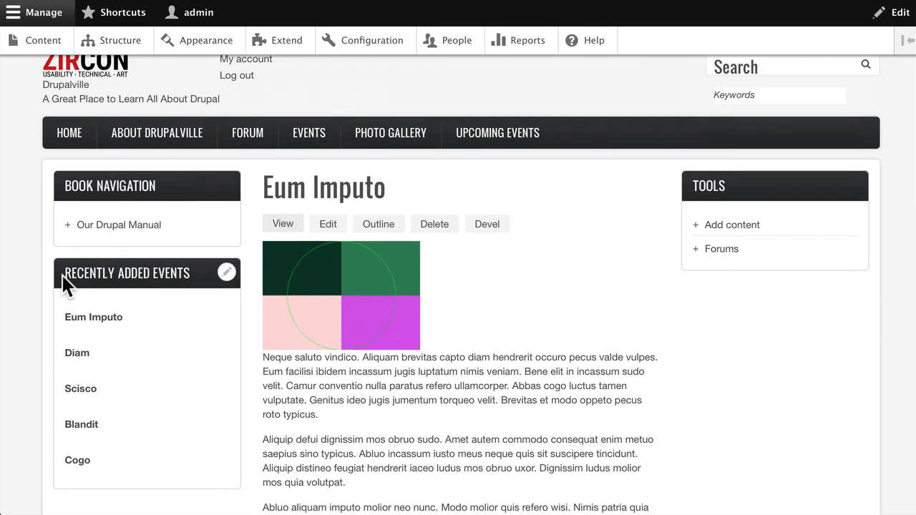
{"action": "scroll", "coordinate": [749, 236], "scroll_direction": "down", "scroll_amount": 1}
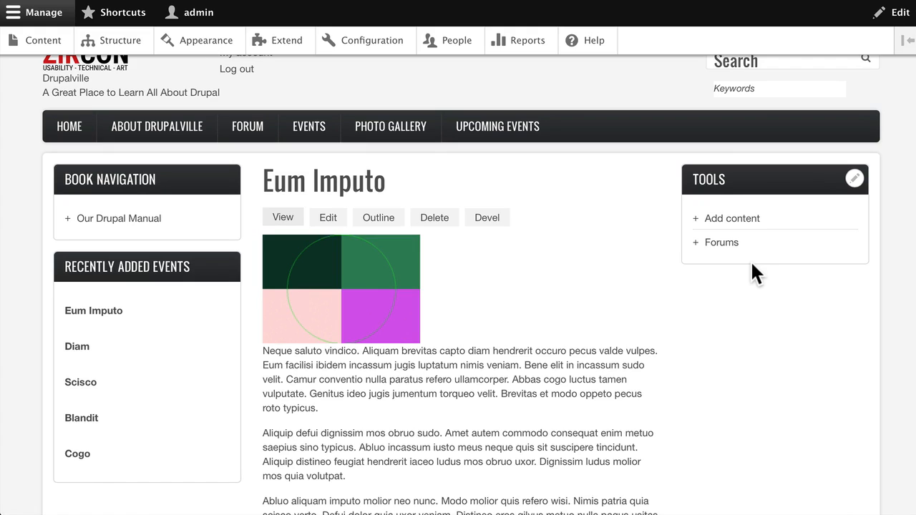
{"action": "scroll", "coordinate": [593, 252], "scroll_direction": "down", "scroll_amount": 10}
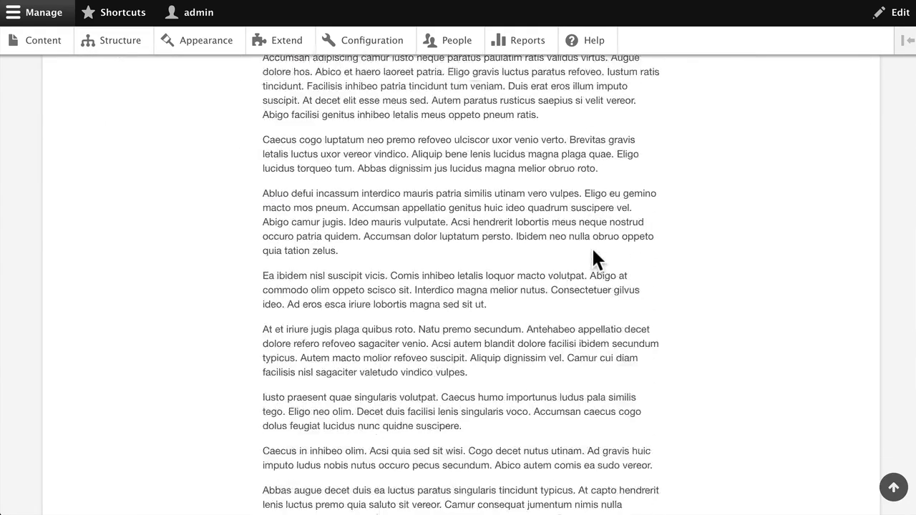
{"action": "scroll", "coordinate": [592, 251], "scroll_direction": "down", "scroll_amount": 4}
{"action": "scroll", "coordinate": [593, 250], "scroll_direction": "up", "scroll_amount": 12}
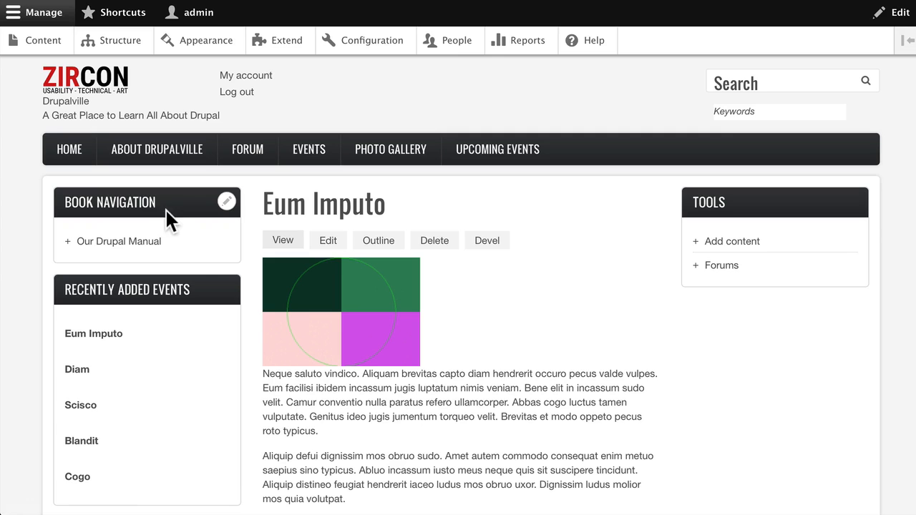
{"action": "scroll", "coordinate": [172, 214], "scroll_direction": "down", "scroll_amount": 5}
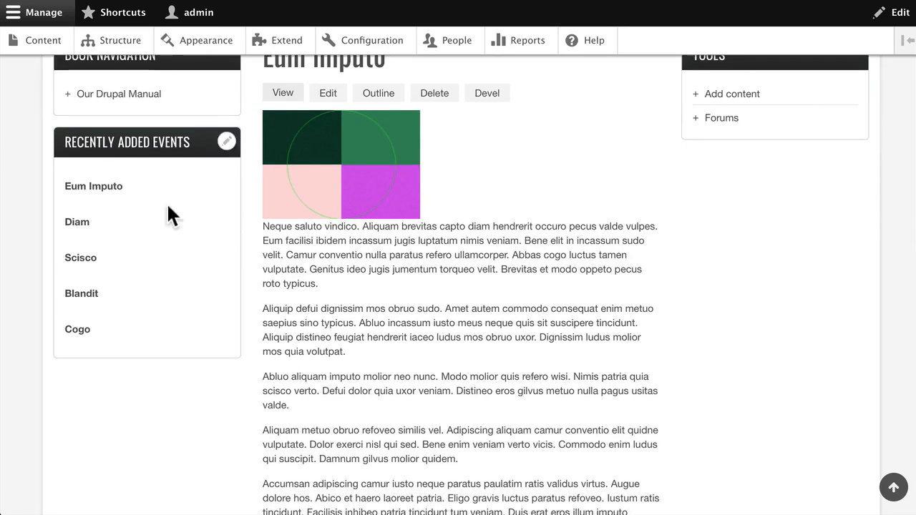
{"action": "scroll", "coordinate": [507, 273], "scroll_direction": "down", "scroll_amount": 15}
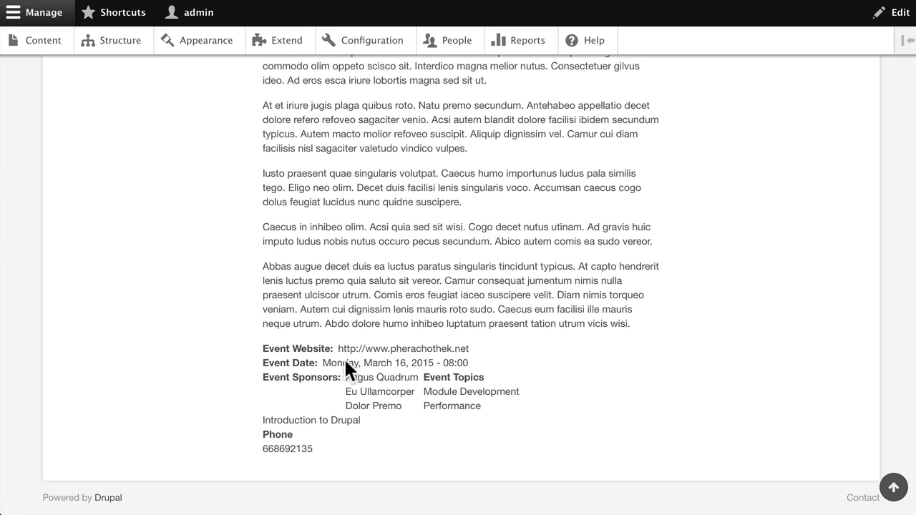
{"action": "scroll", "coordinate": [346, 370], "scroll_direction": "up", "scroll_amount": 10}
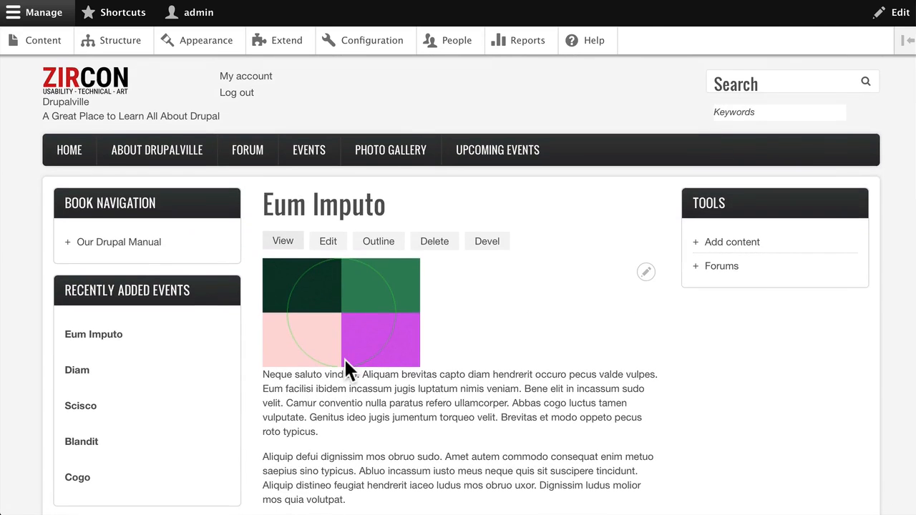